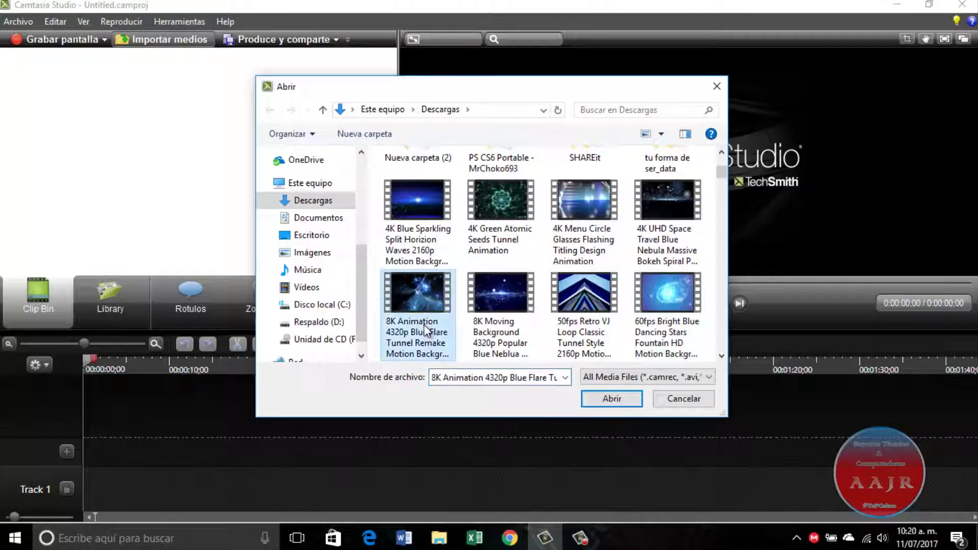
- Import the 8K Animation 4320p Blue Flare Tunnel video and place it on Track 1
click(591, 405)
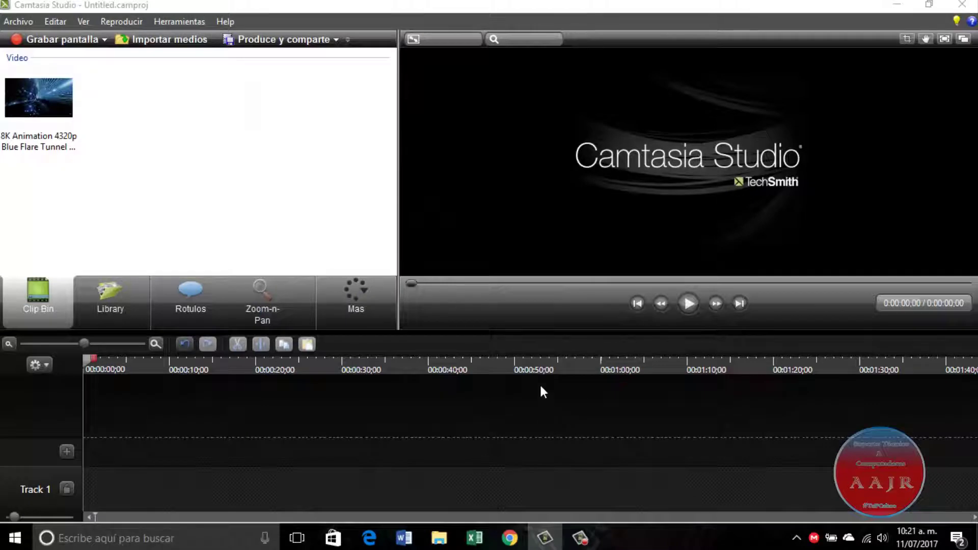
click(54, 146)
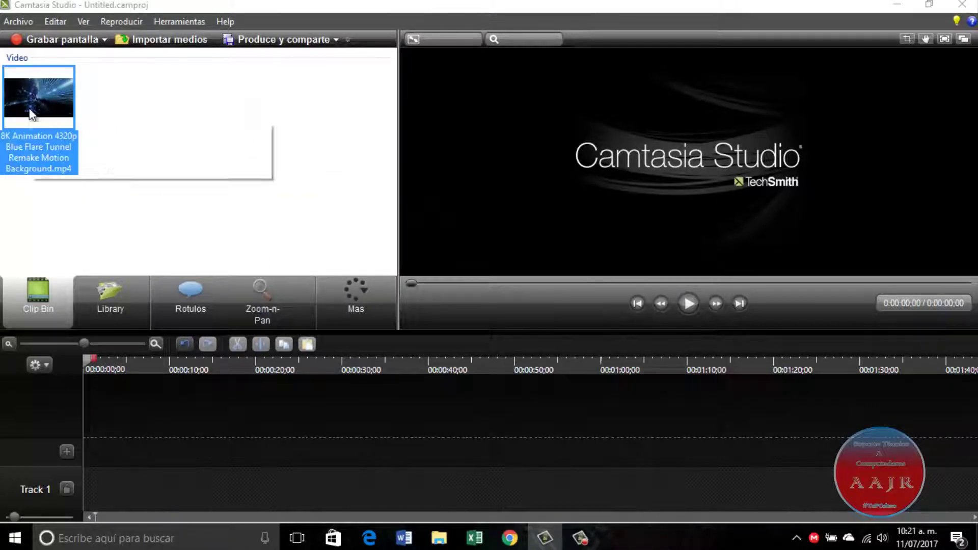
drag(29, 108, 112, 476)
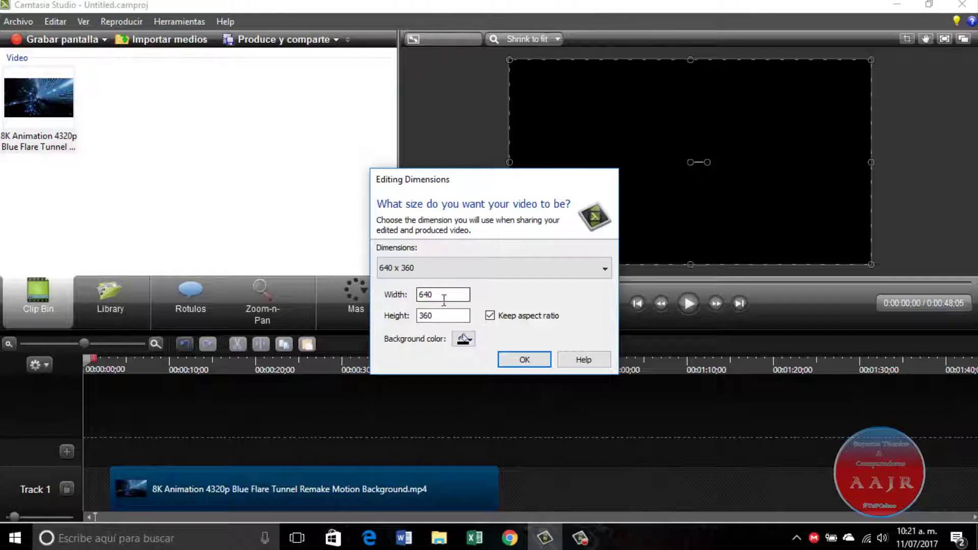
- Set the editing dimensions to 1920 x 1080 with Keep aspect ratio turned off
click(490, 316)
click(443, 296)
drag(443, 298, 377, 305)
text(1920)
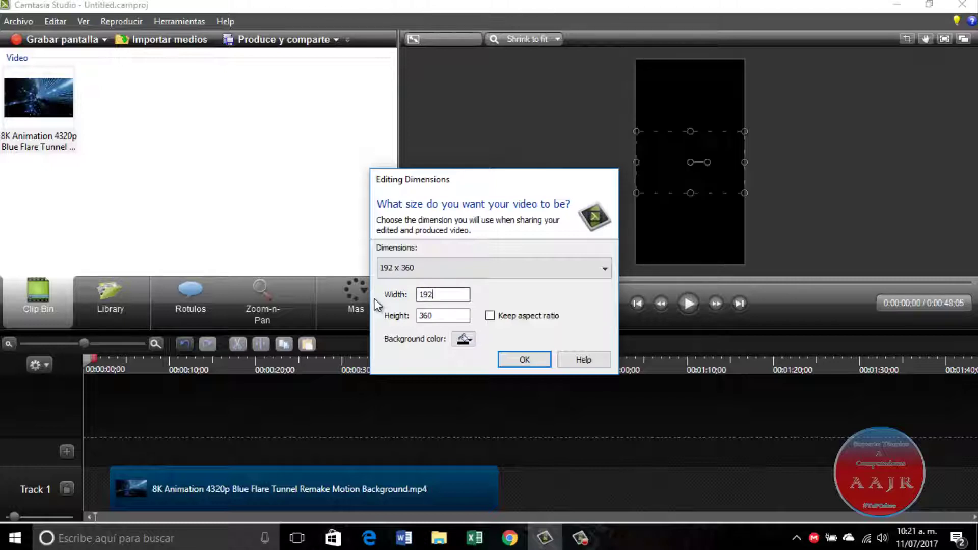
click(442, 316)
drag(442, 315, 365, 304)
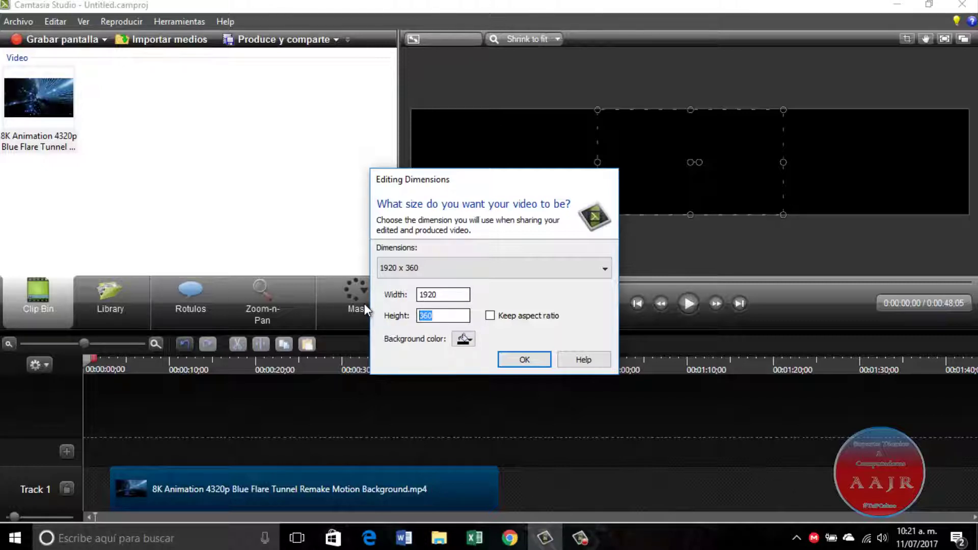
text(108)
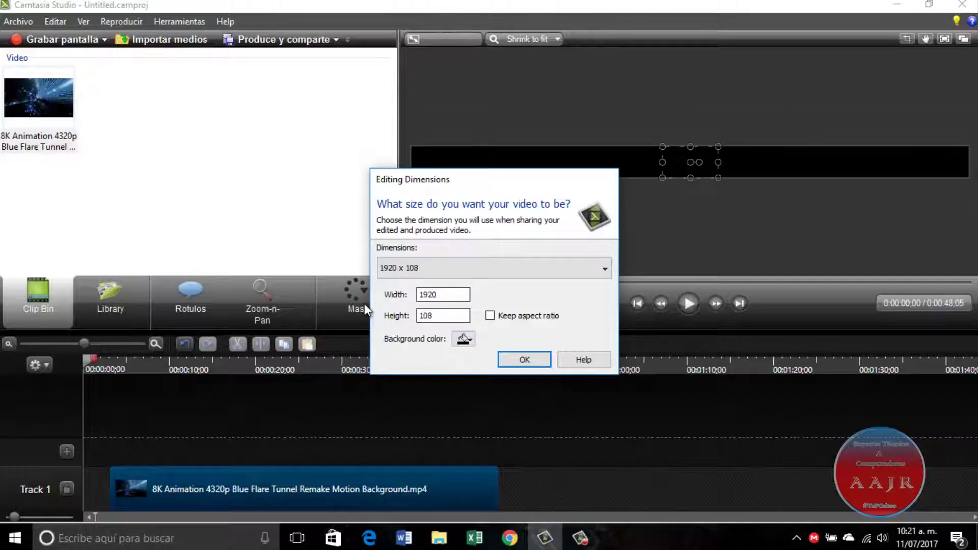
text(0)
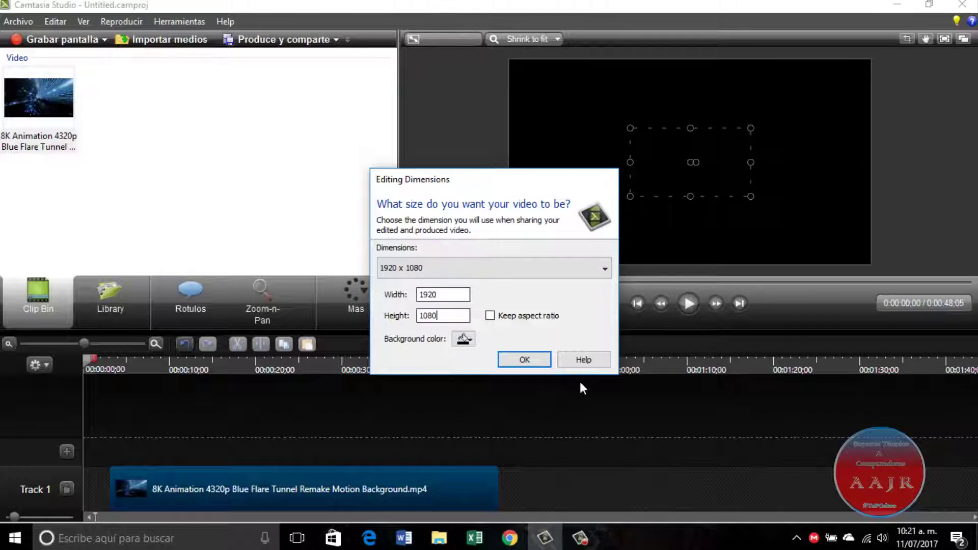
click(524, 363)
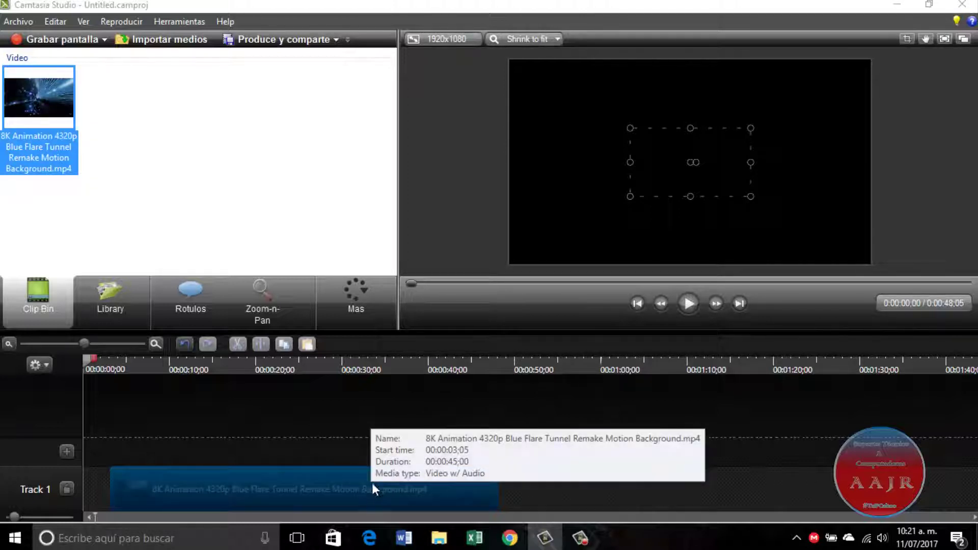
- Move the video clip to the very start of Track 1 and briefly play it in the preview
drag(369, 491, 338, 484)
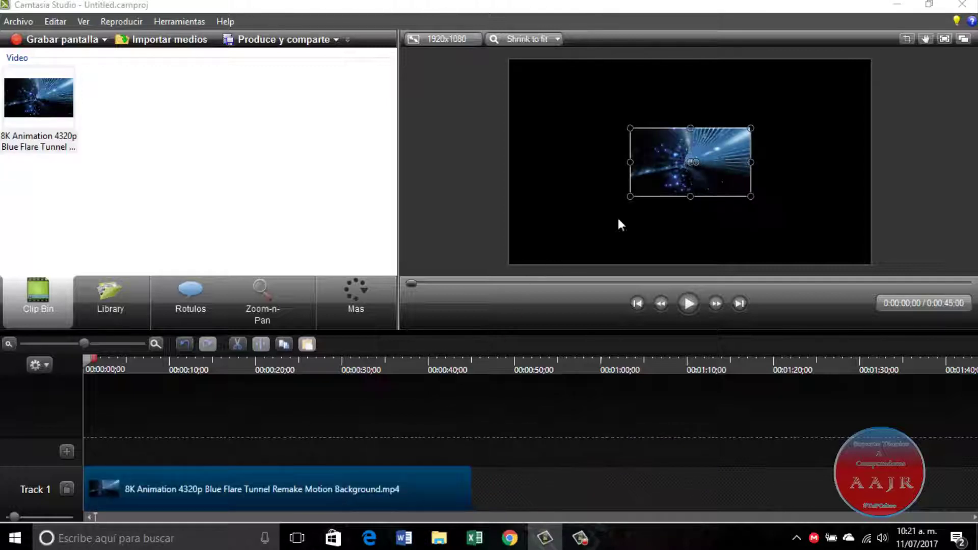
click(681, 303)
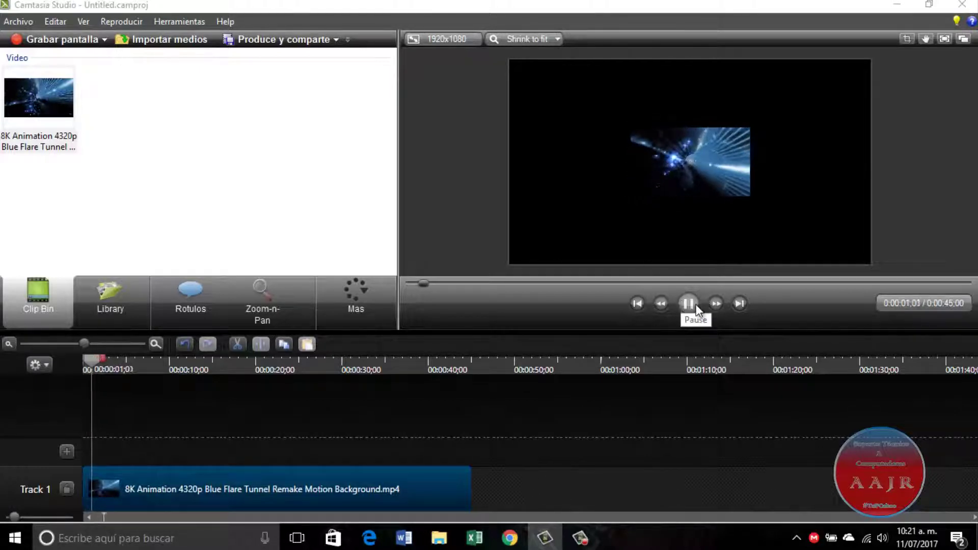
click(696, 306)
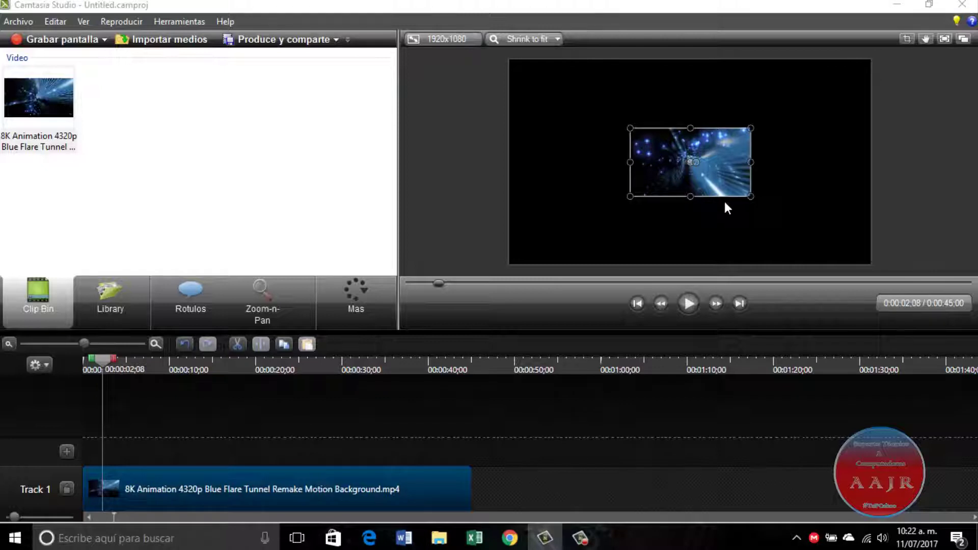
- Stretch the clip on the canvas to all four edges so it fills the whole 1920 x 1080 frame
drag(690, 196, 683, 264)
drag(691, 128, 693, 58)
drag(747, 165, 872, 163)
drag(631, 161, 511, 163)
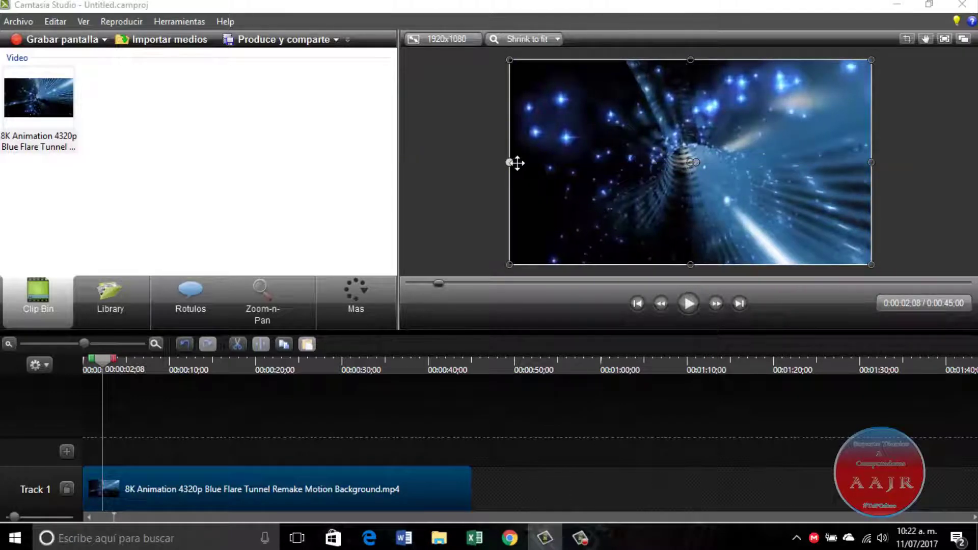
drag(693, 61, 690, 59)
drag(872, 164, 869, 163)
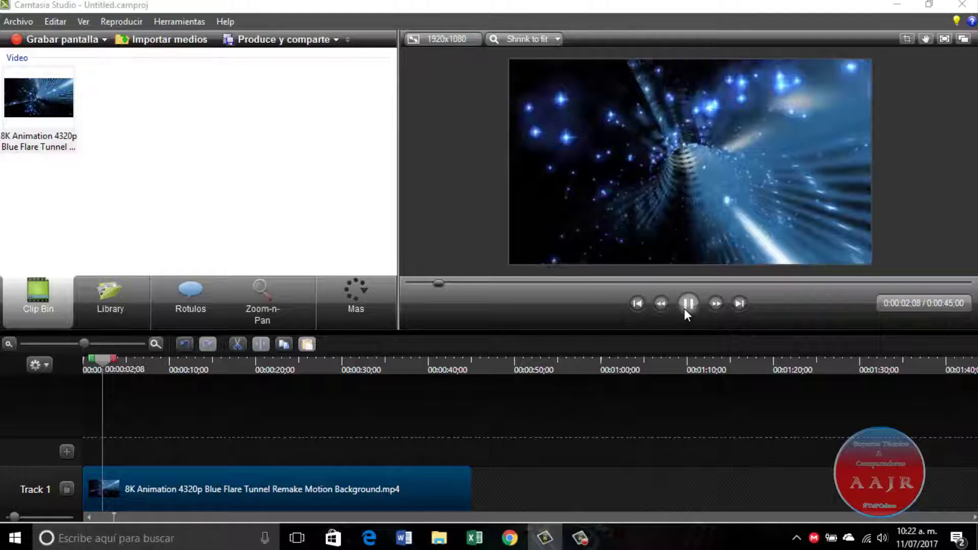
- Play the enlarged clip for a few seconds to check it, pause it and deselect the clip
click(685, 309)
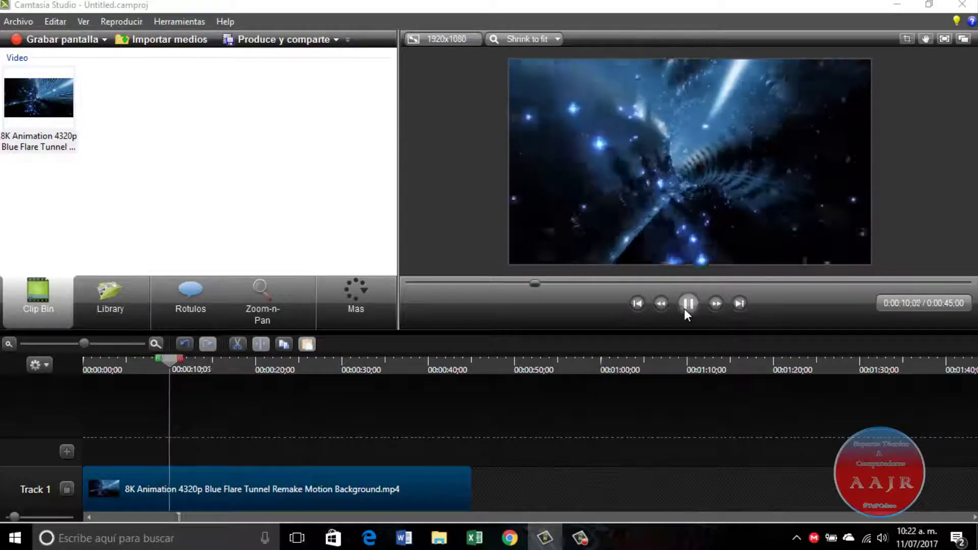
click(684, 309)
click(588, 414)
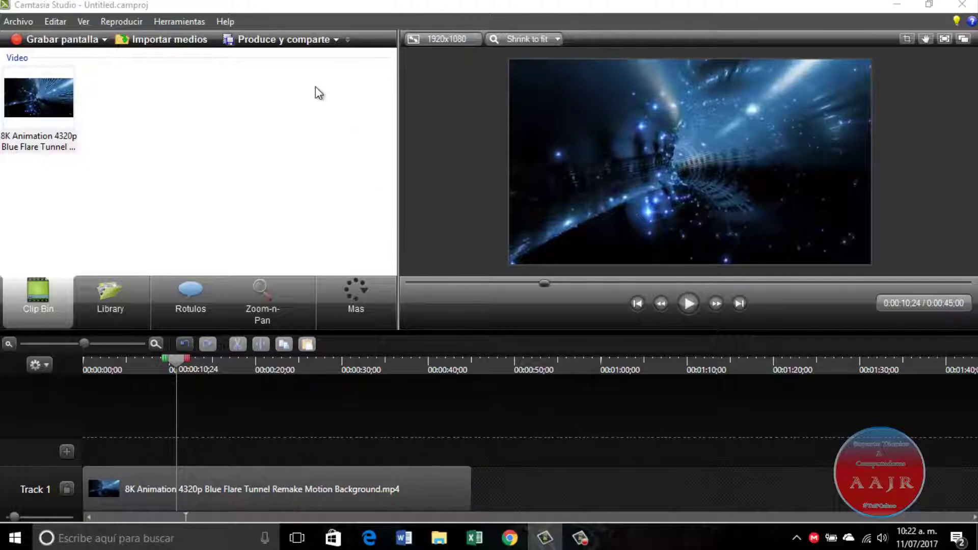
- Start producing the video with Custom production settings in MP4 - Flash / HTML5 player format, keeping the default player options, and advance to Video Options
click(270, 45)
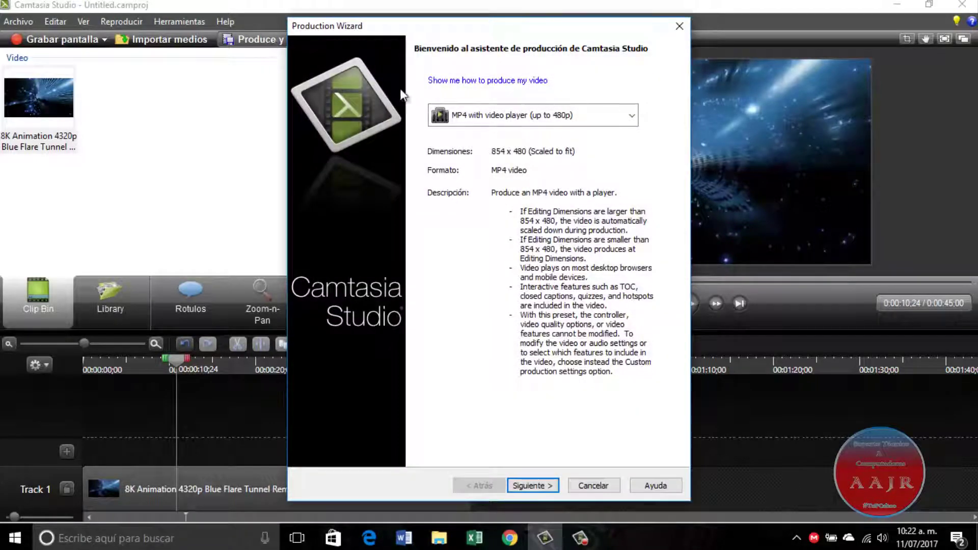
click(632, 116)
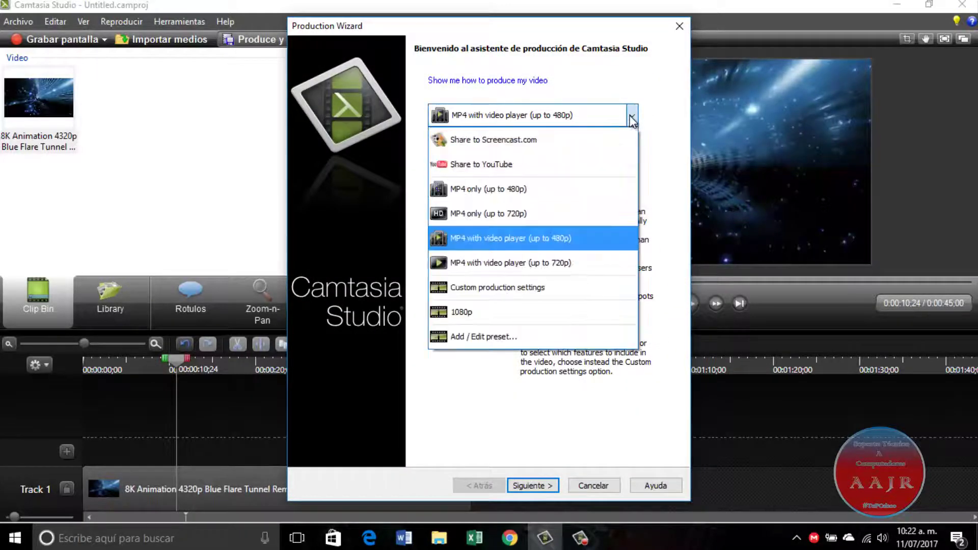
click(585, 288)
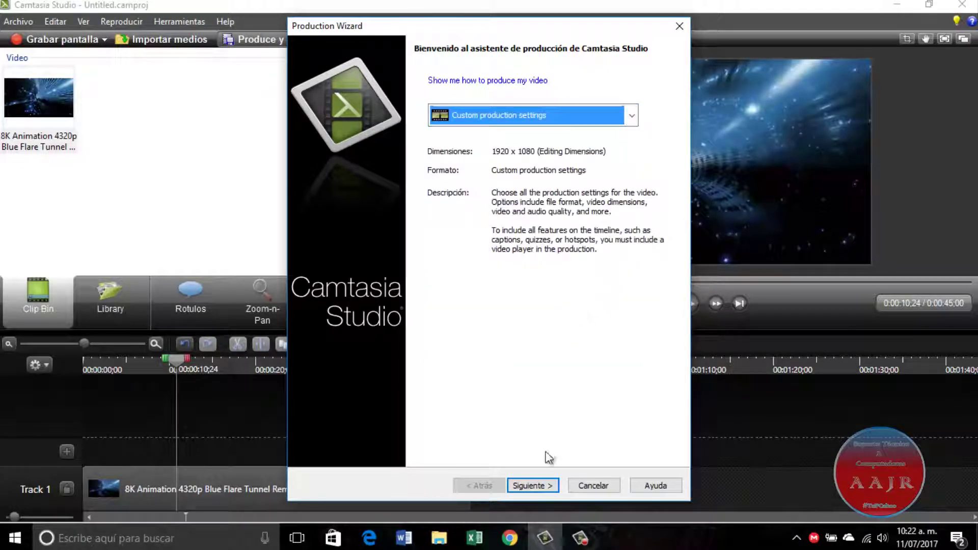
click(534, 487)
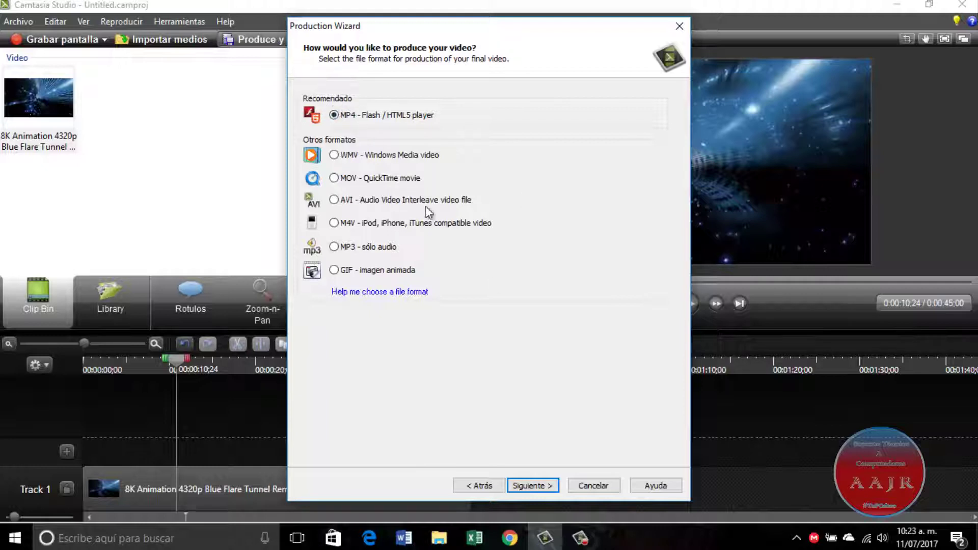
click(535, 486)
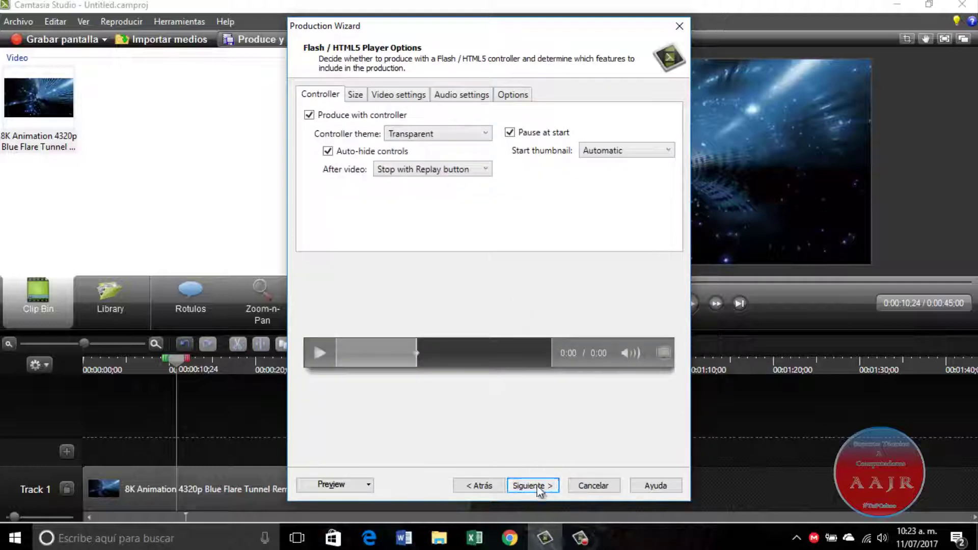
click(532, 486)
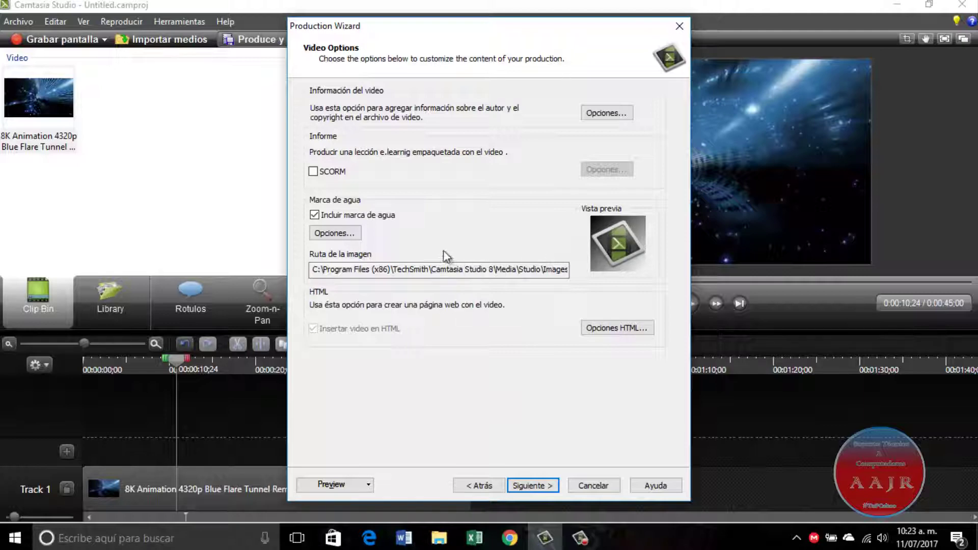
- Choose the Logo image from the Escritorio folder as the watermark picture in the watermark options
click(341, 232)
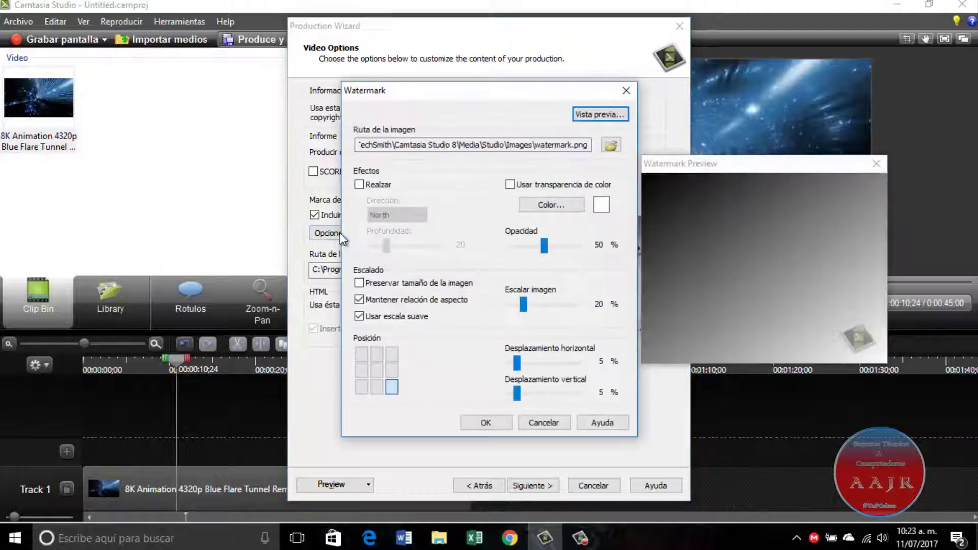
click(610, 146)
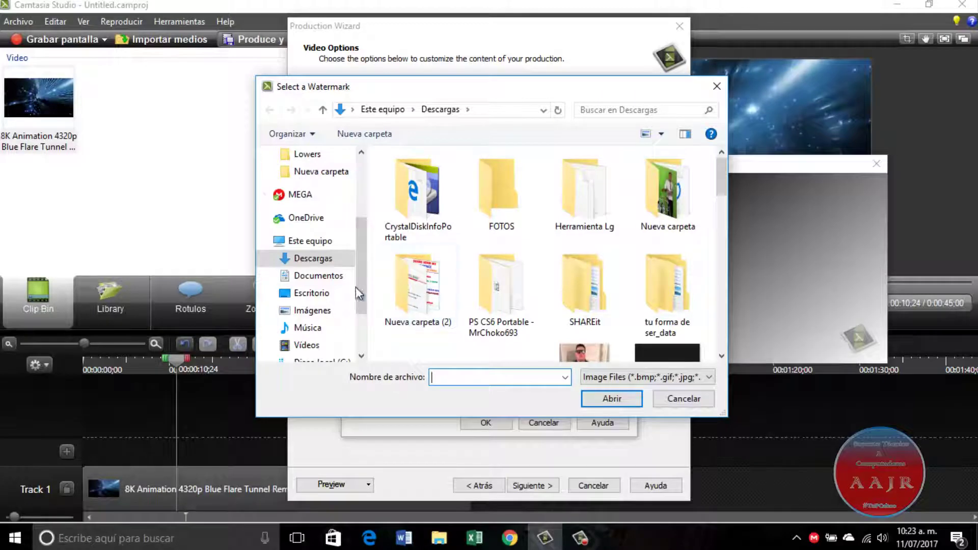
click(311, 293)
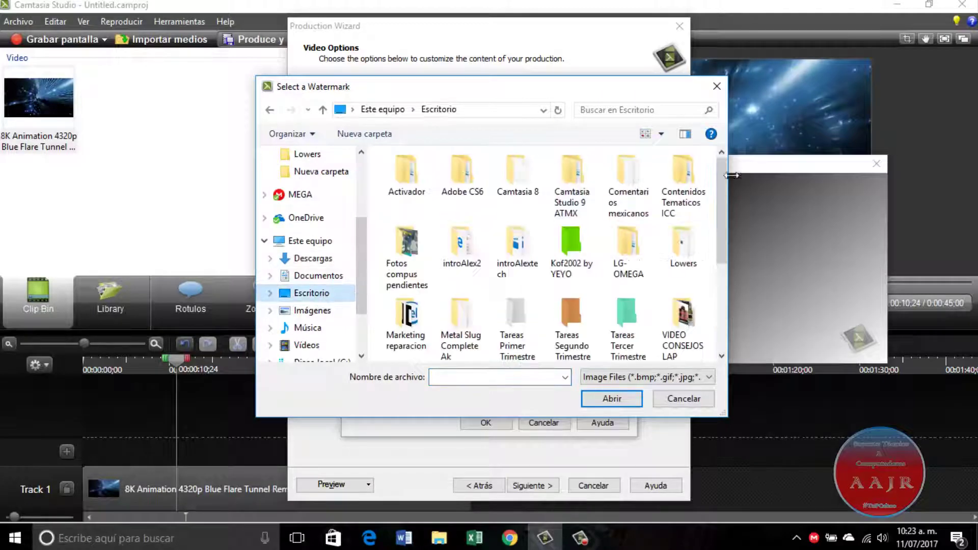
drag(723, 191, 716, 280)
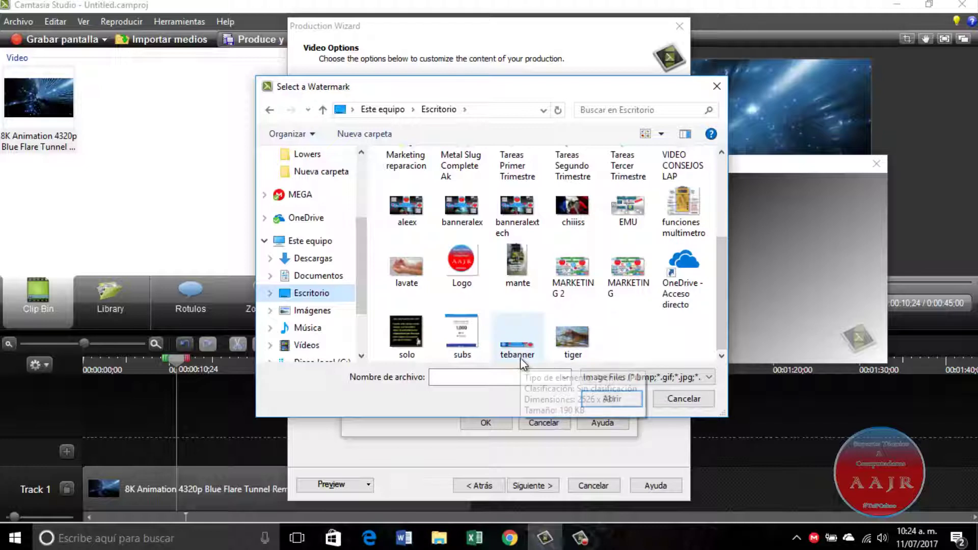
click(468, 269)
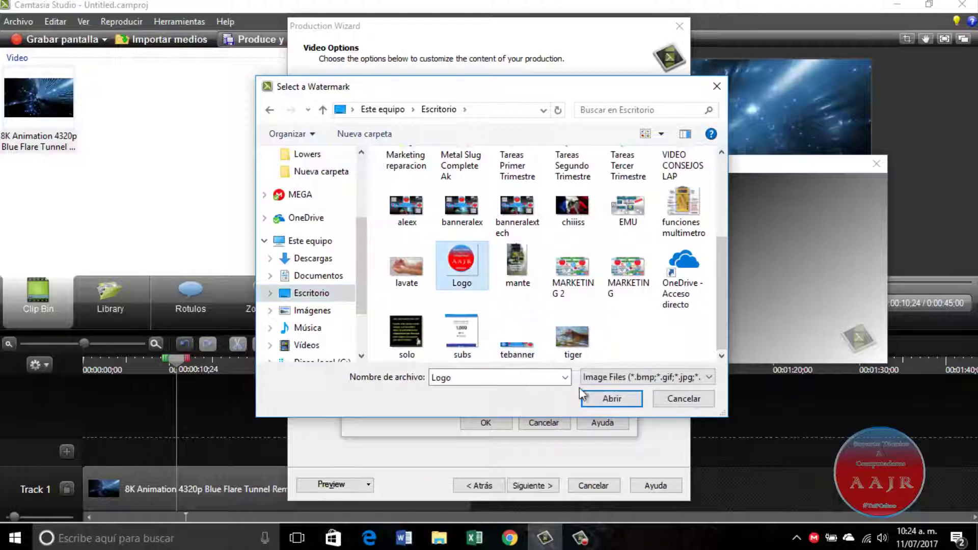
click(611, 400)
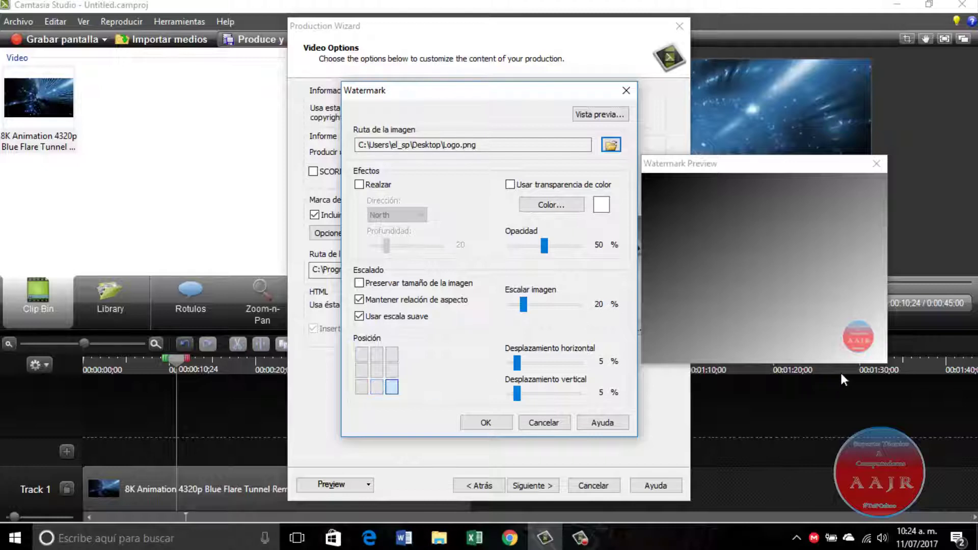
- Try the watermark at the other positions in the frame and return it to the bottom-right corner
click(379, 393)
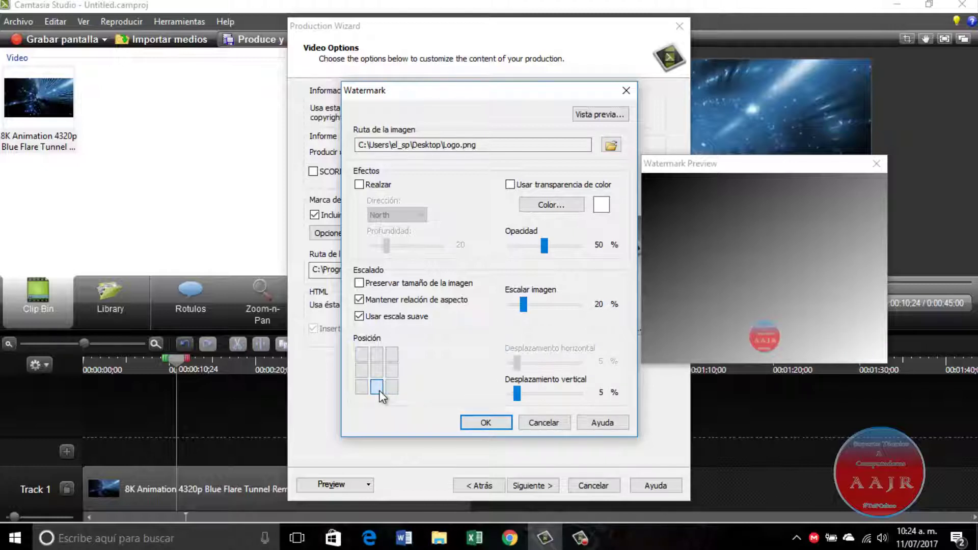
click(363, 389)
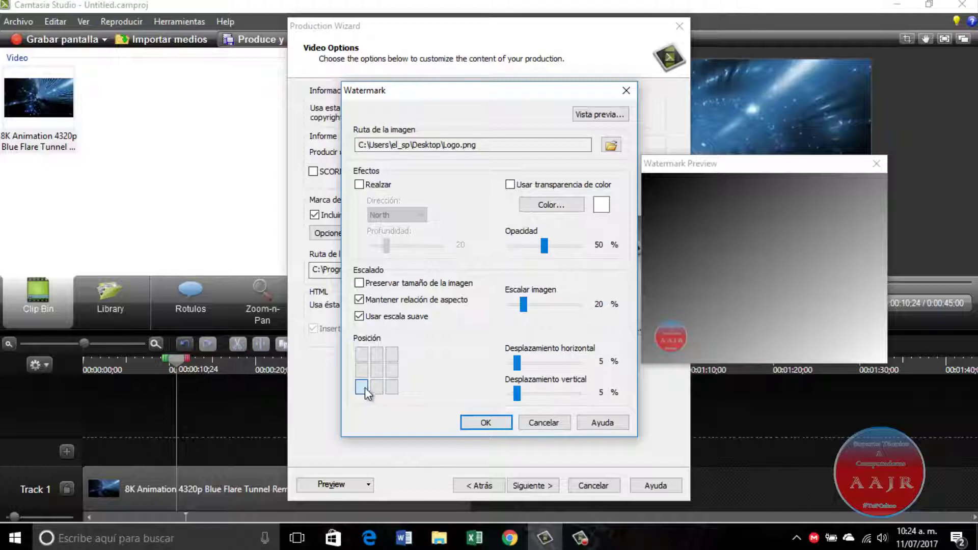
click(363, 375)
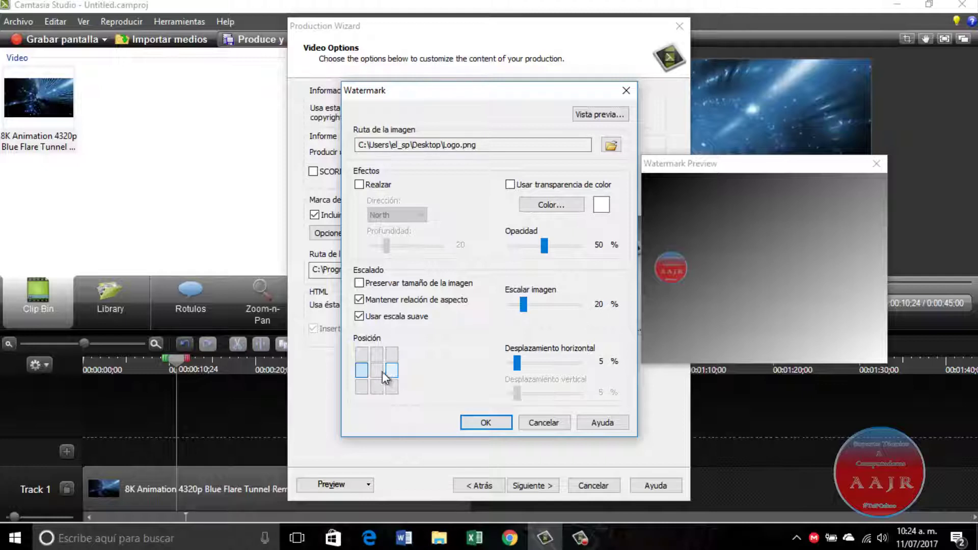
click(381, 371)
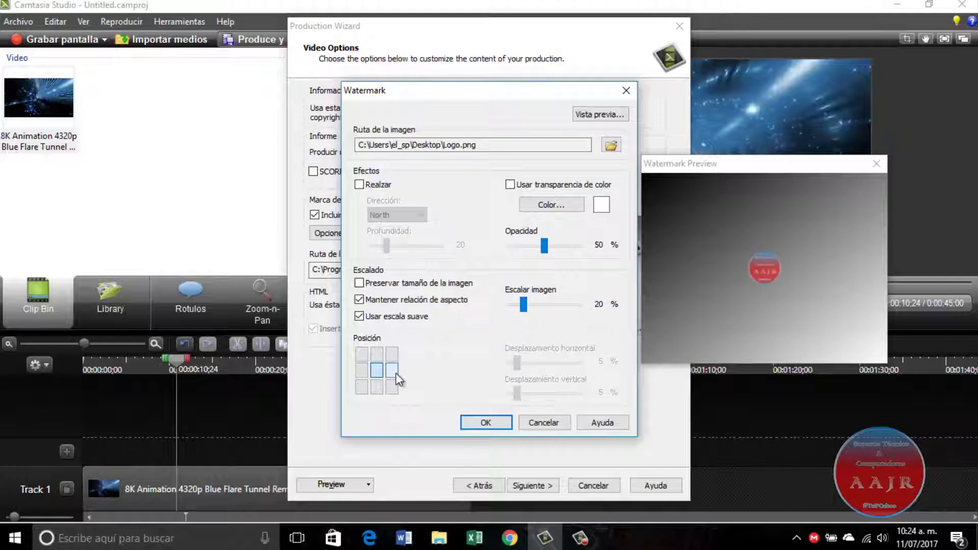
click(394, 373)
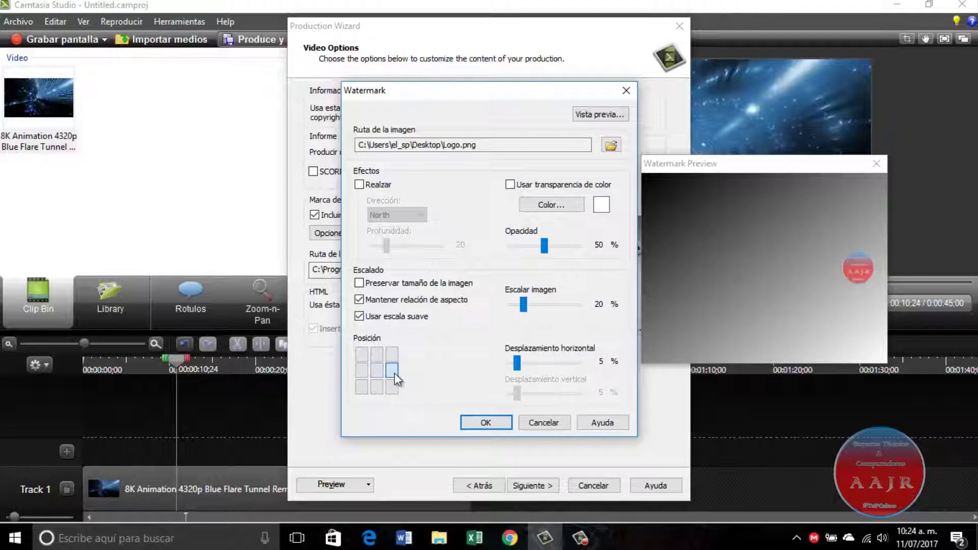
click(372, 355)
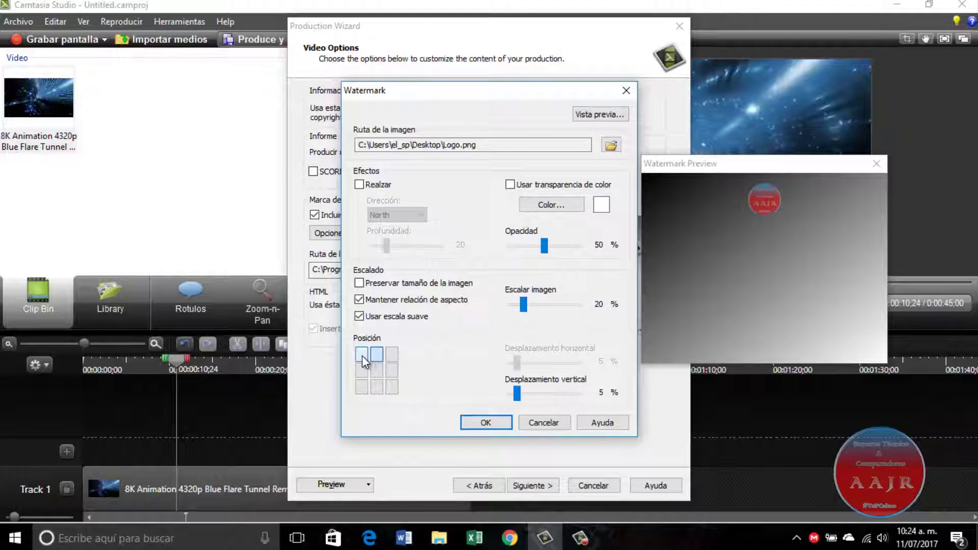
click(362, 356)
click(393, 354)
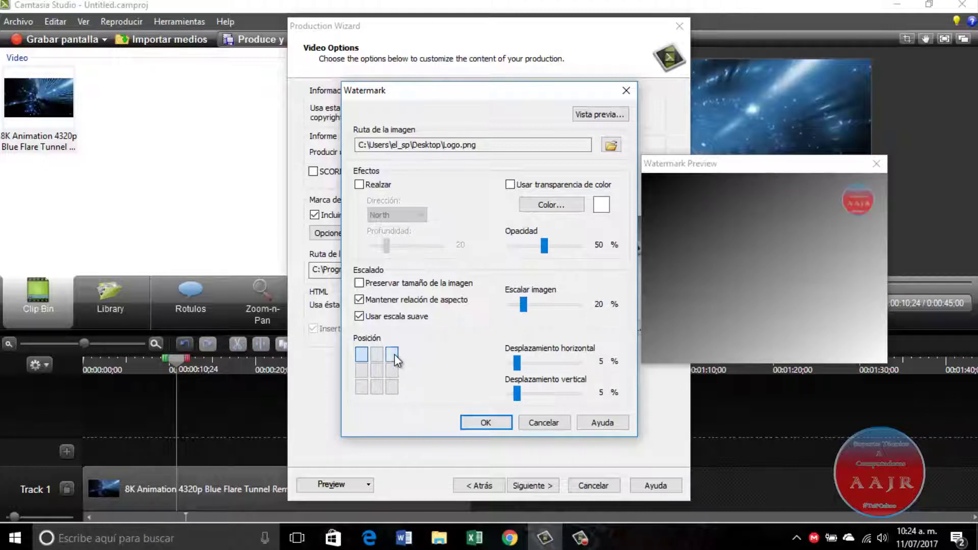
click(393, 389)
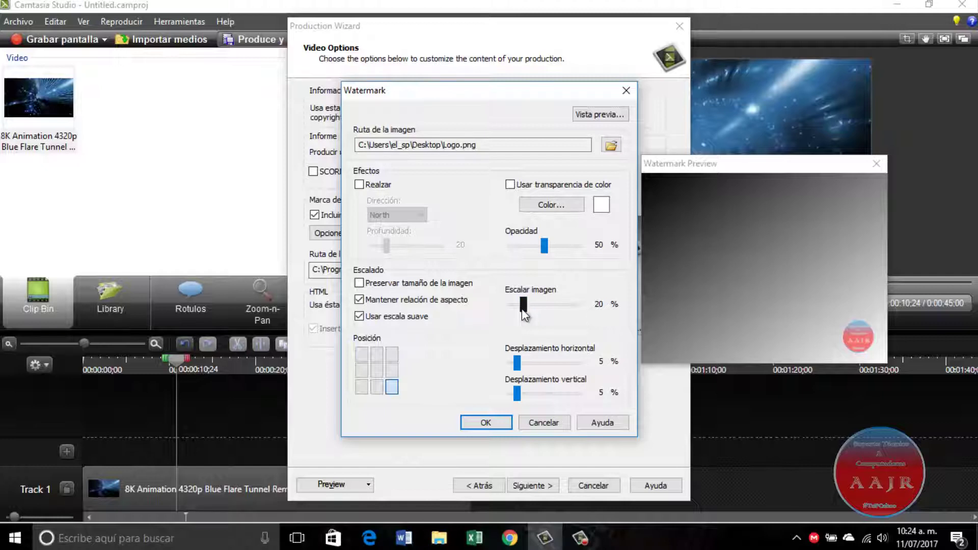
- Set the watermark's image scale to 20%, try opacities of 100% and 37%, settle on 52%, and accept the watermark options
mouse_move(524, 309)
mouse_down()
mouse_move(537, 308)
mouse_move(506, 316)
mouse_move(587, 311)
mouse_move(522, 314)
mouse_up()
drag(547, 246, 580, 243)
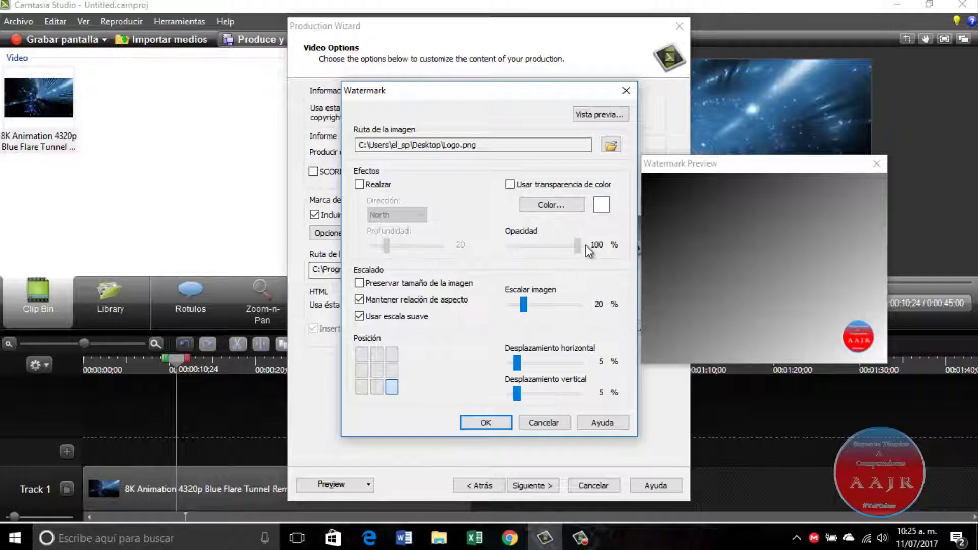
drag(583, 246, 536, 243)
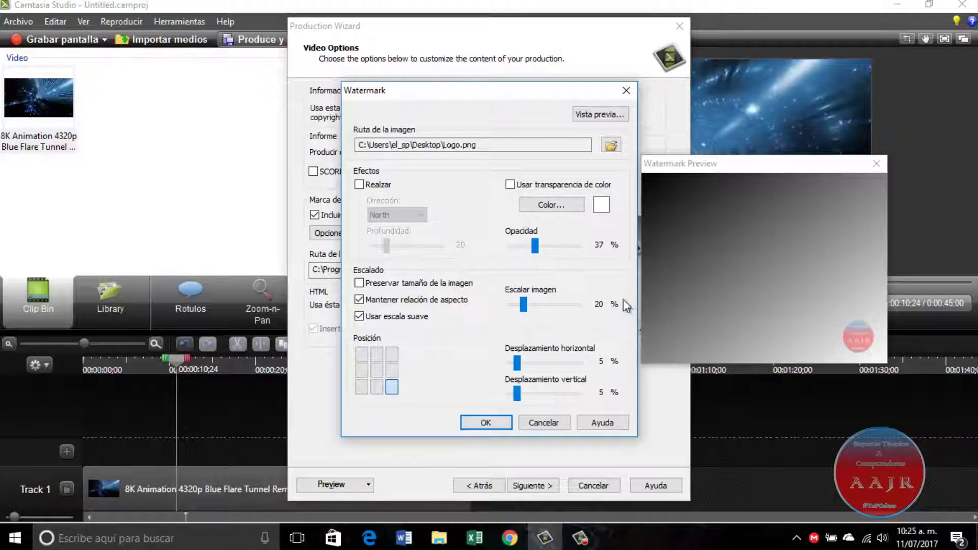
drag(536, 246, 548, 249)
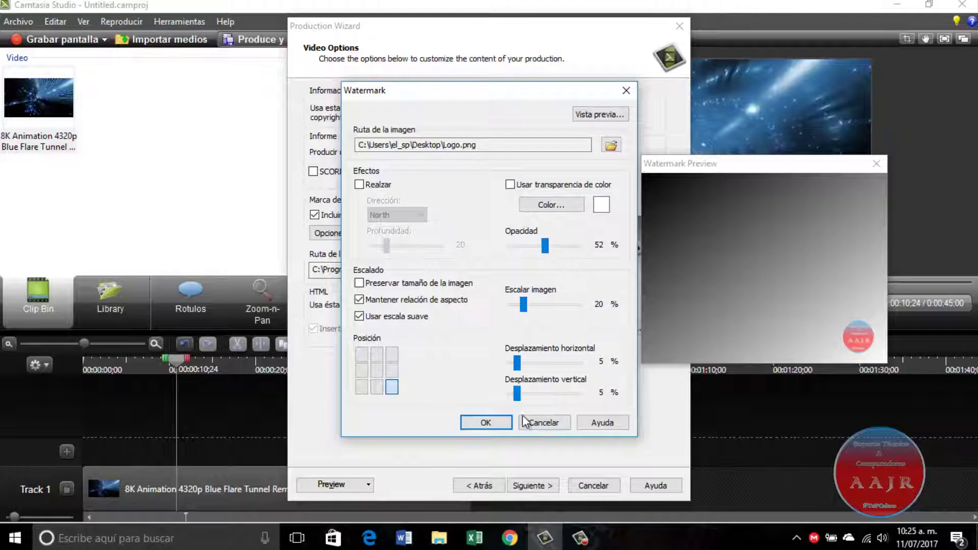
click(494, 426)
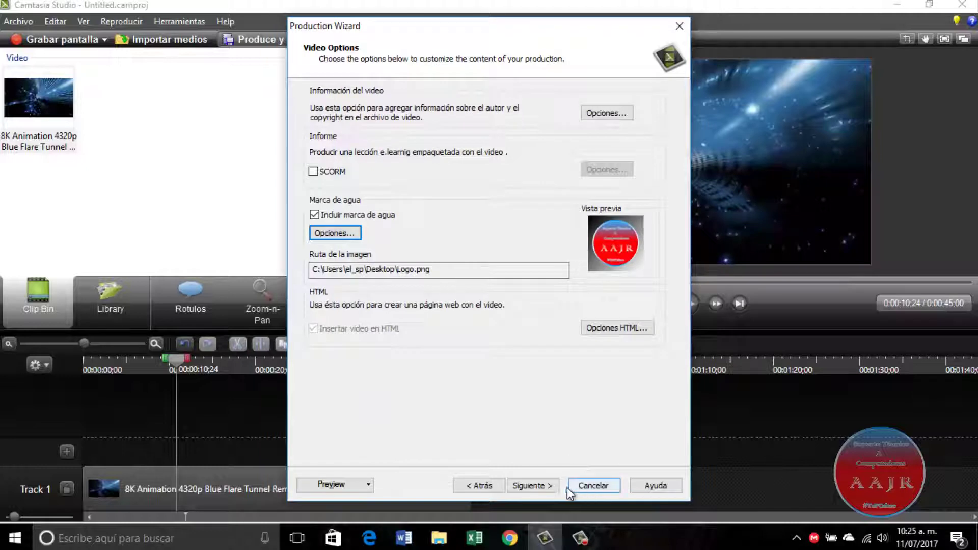
- Advance to the Produce Video page and name the production "Renderizado a 1080"
click(545, 488)
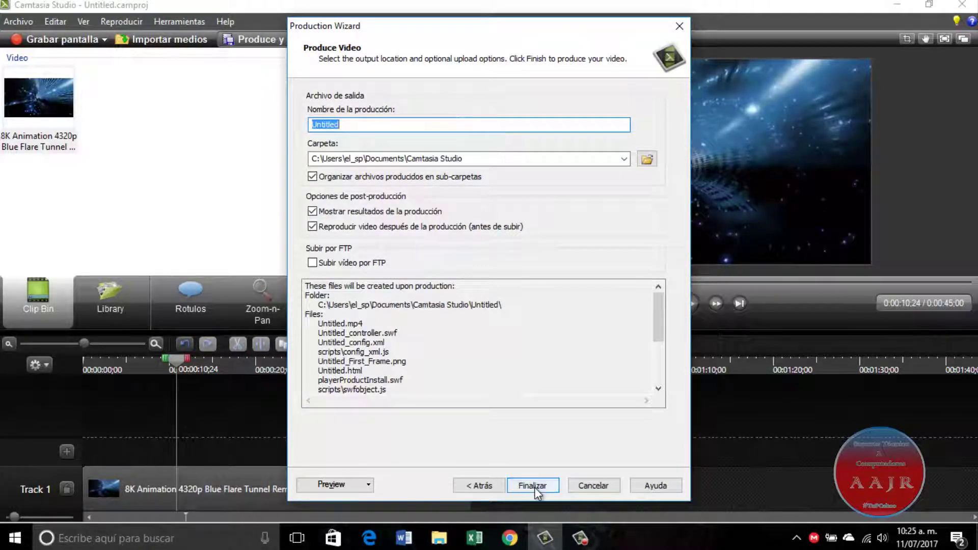
text(Renderizado a 1080)
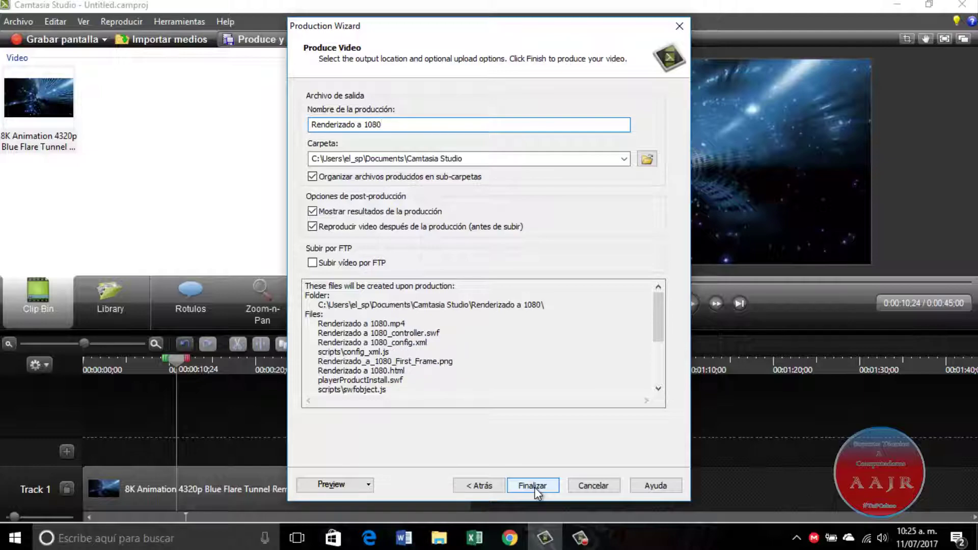